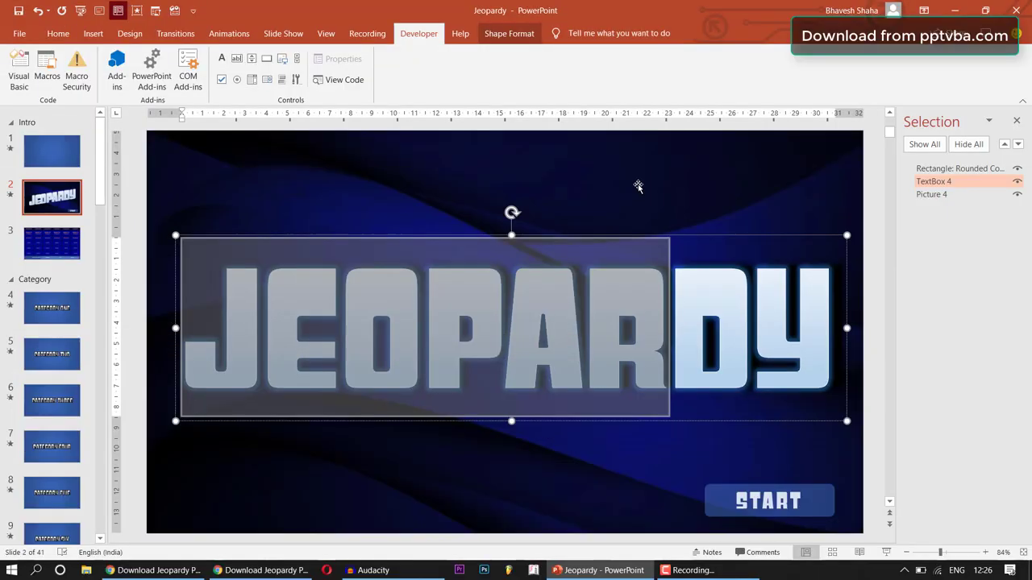
Present slide 12, award 100 points to the first player and 500 to the third, and end the slideshow.
scroll(72, 322, down, 5)
scroll(69, 339, down, 3)
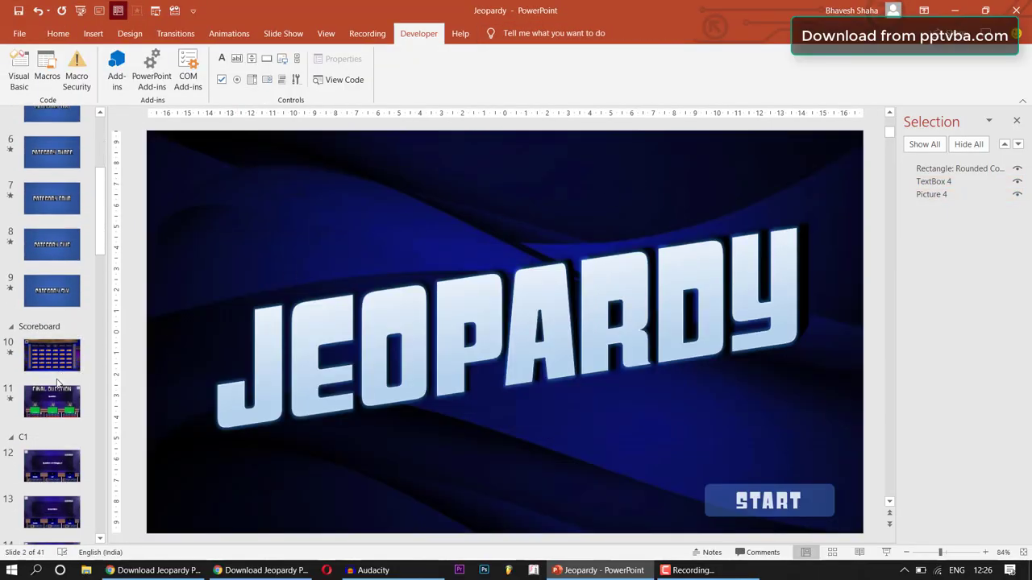
click(50, 425)
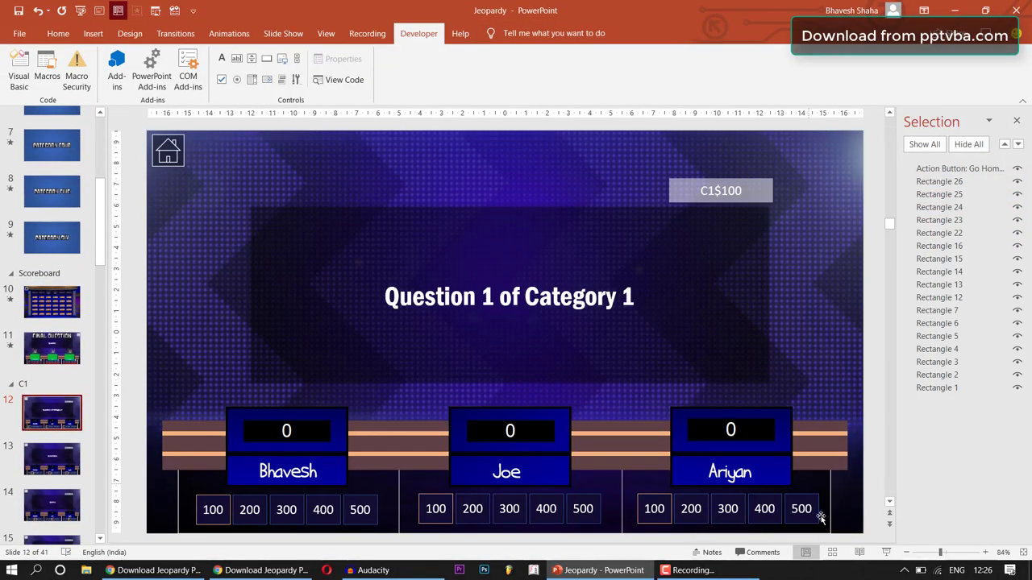
click(886, 553)
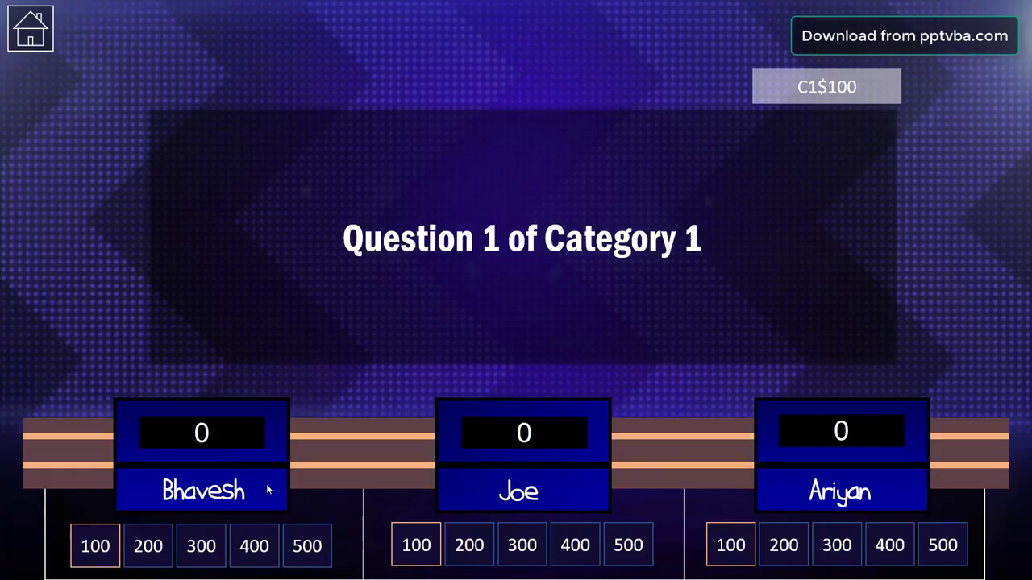
click(92, 541)
click(949, 548)
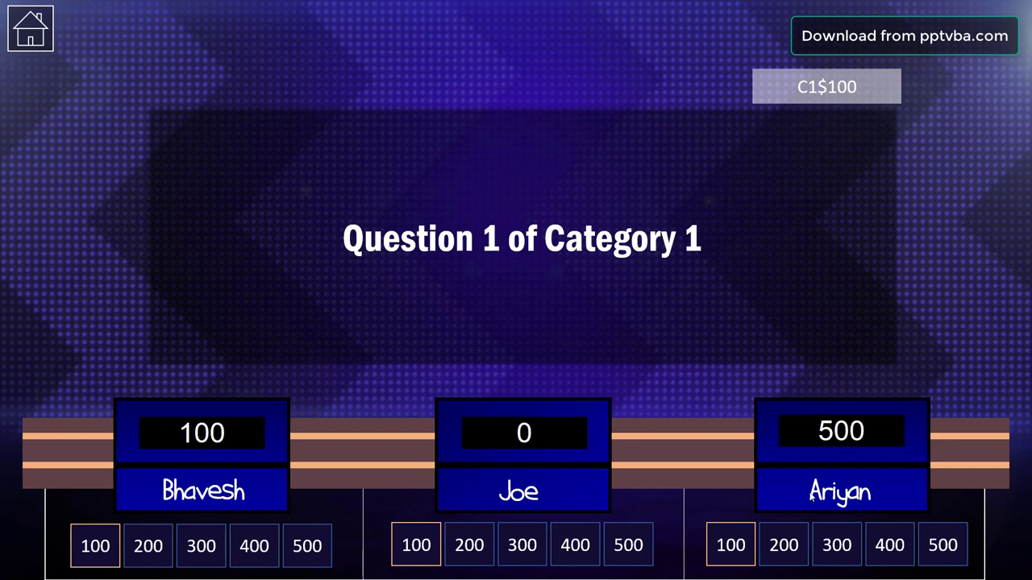
key(Escape)
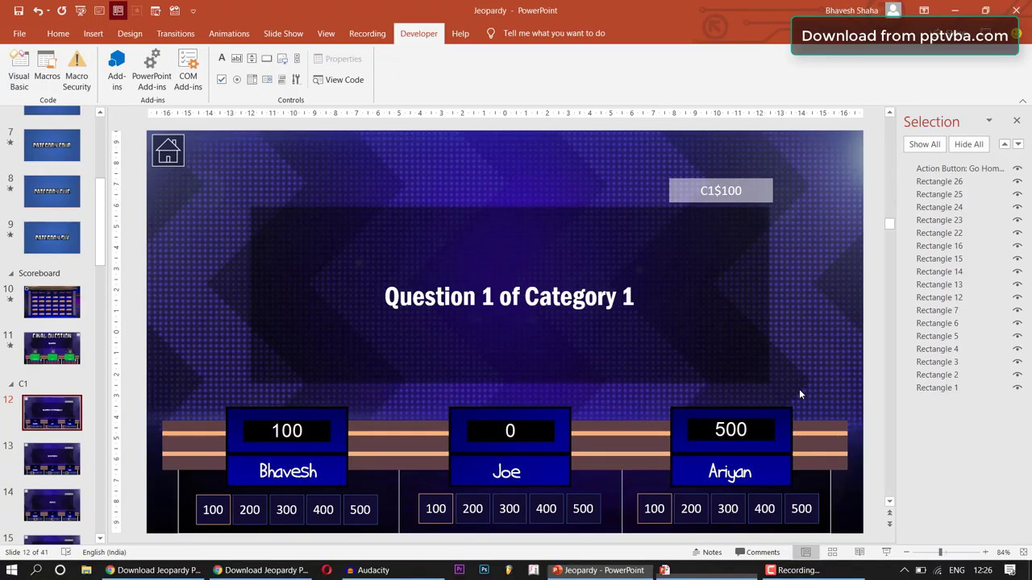
On slide 3, replace the Category One heading in the question table with "MS PPT".
click(42, 236)
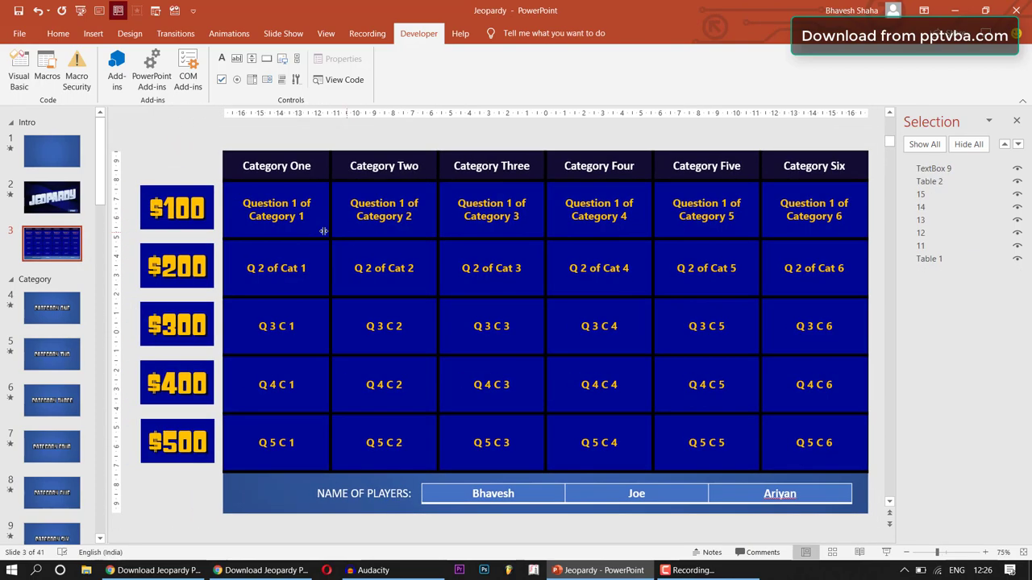
drag(242, 166, 291, 166)
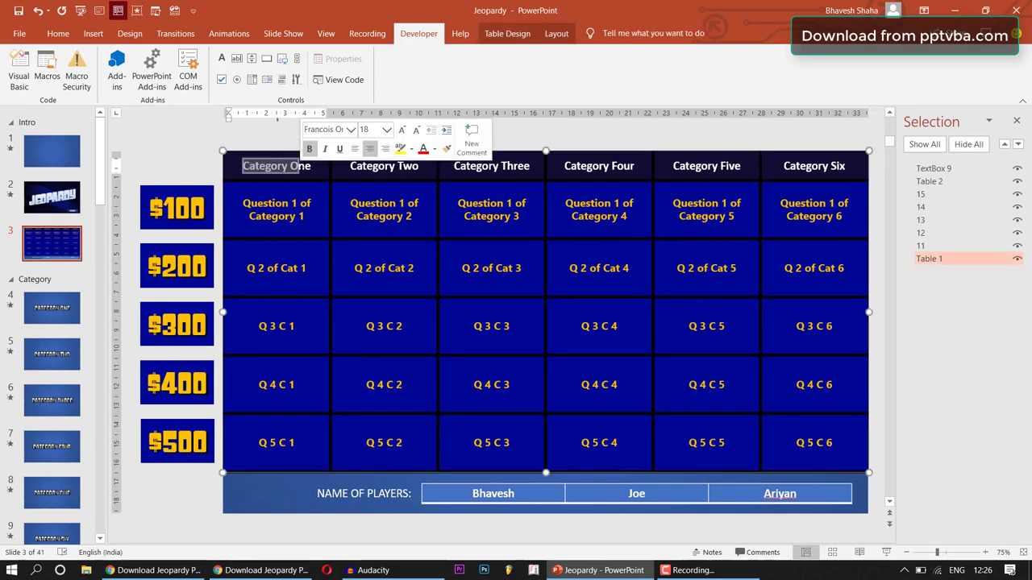
click(491, 495)
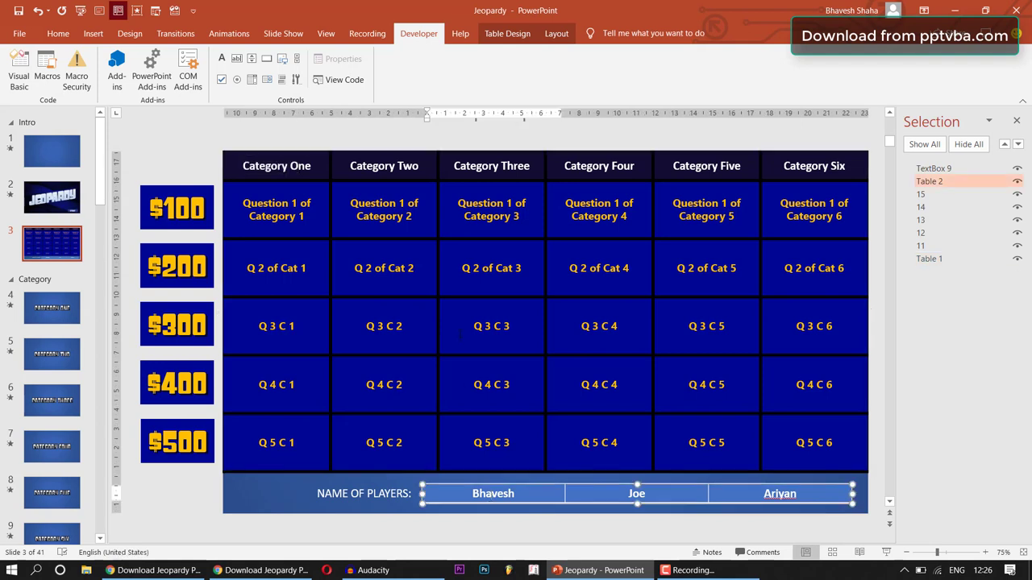
drag(458, 203, 516, 216)
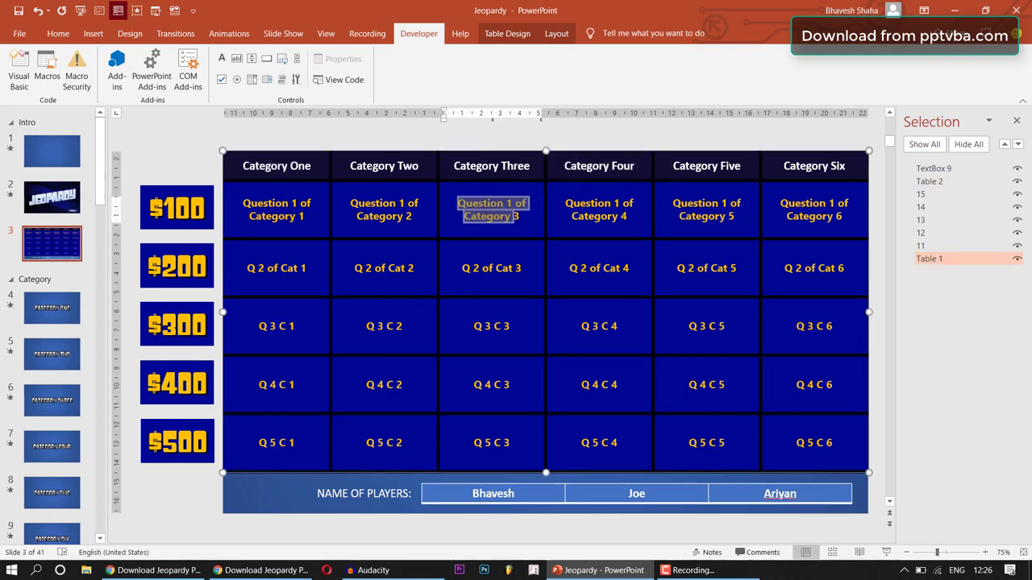
drag(242, 165, 311, 166)
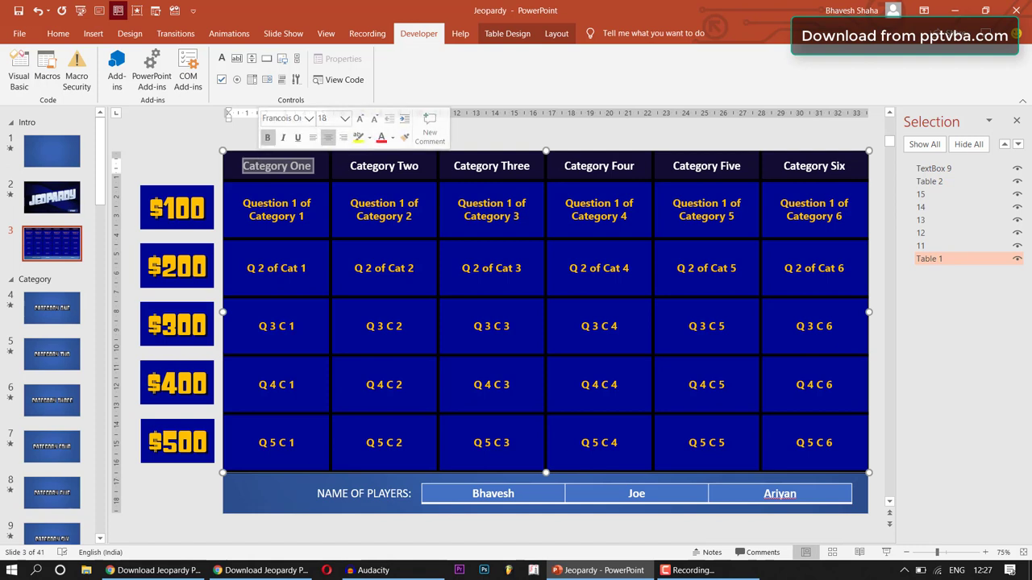
text(MS PPT)
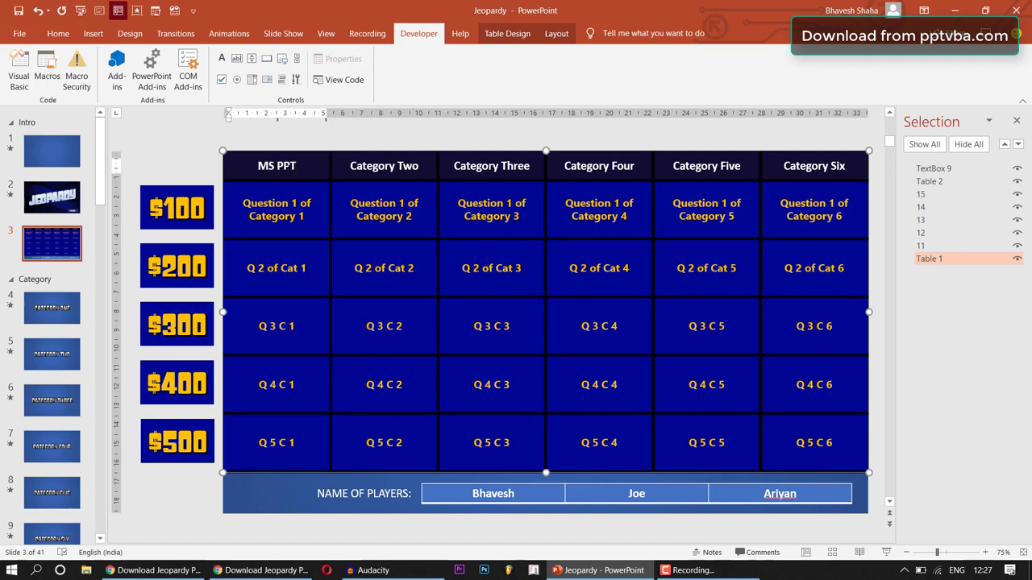
Replace the $100 question in the first category with "Visual Basic Applications".
drag(243, 196, 311, 219)
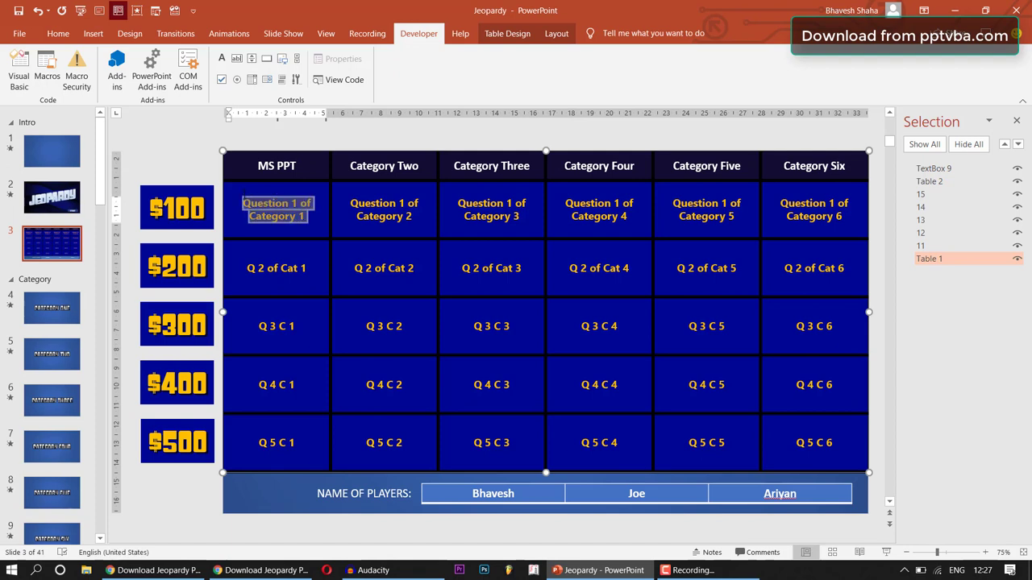
text(Visual )
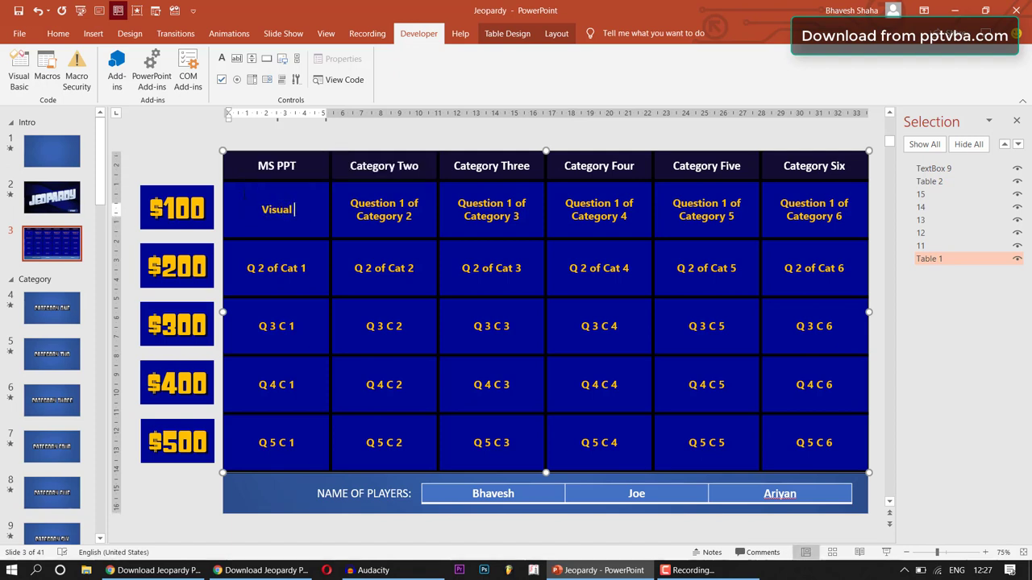
text(Basic Applications)
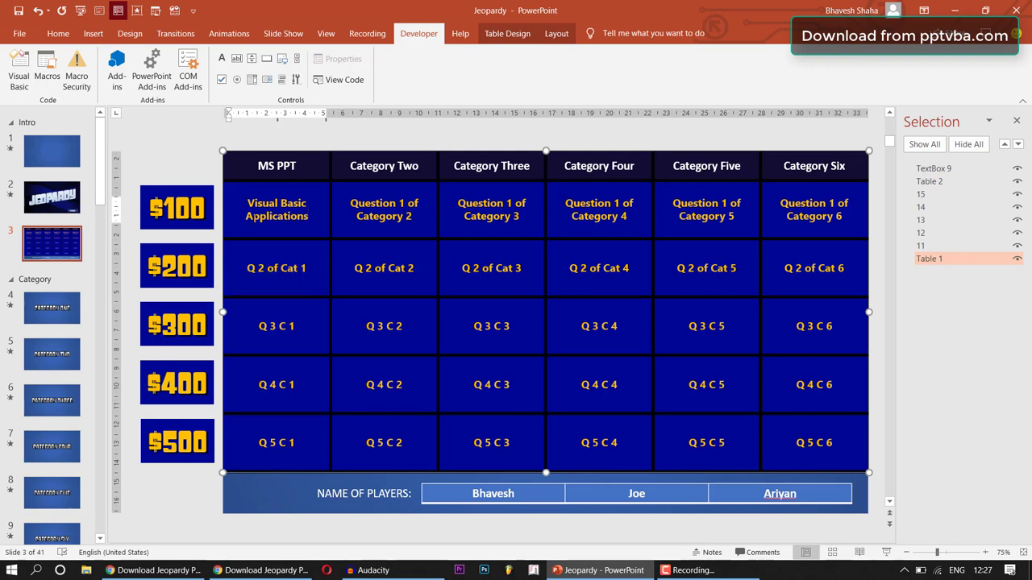
drag(308, 216, 254, 203)
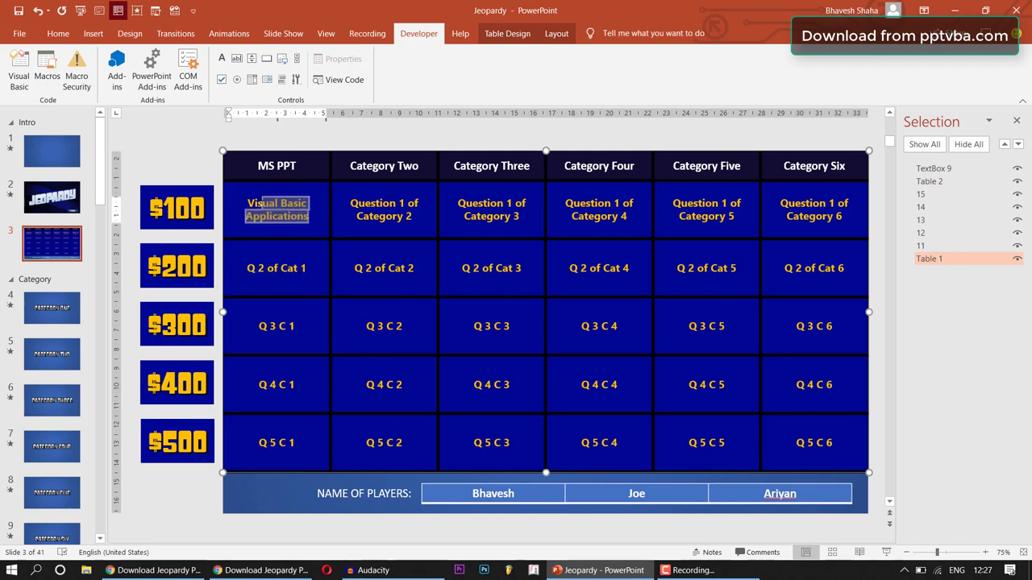
Replace the first player's name in the table of player names.
double_click(520, 493)
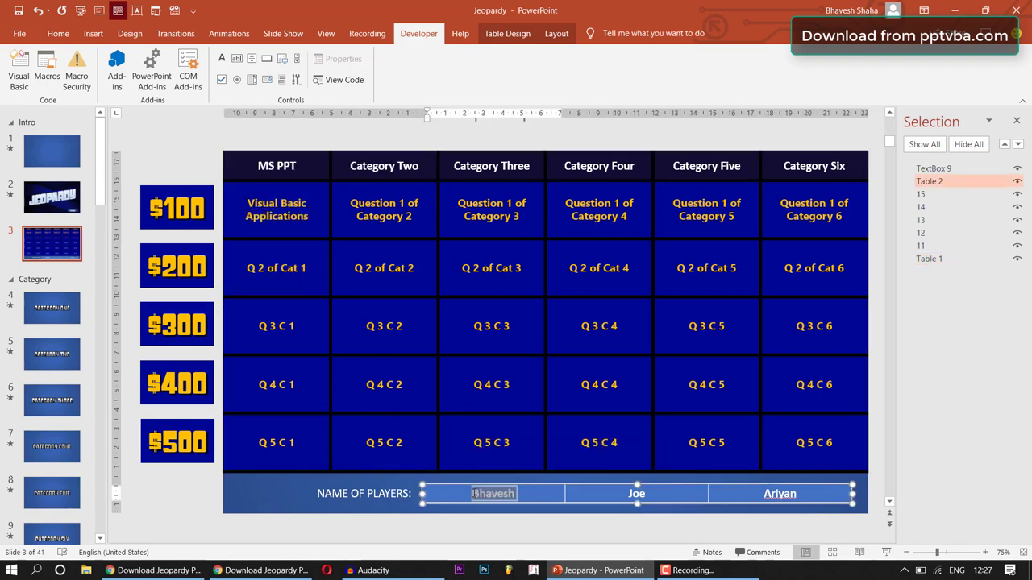
text(David)
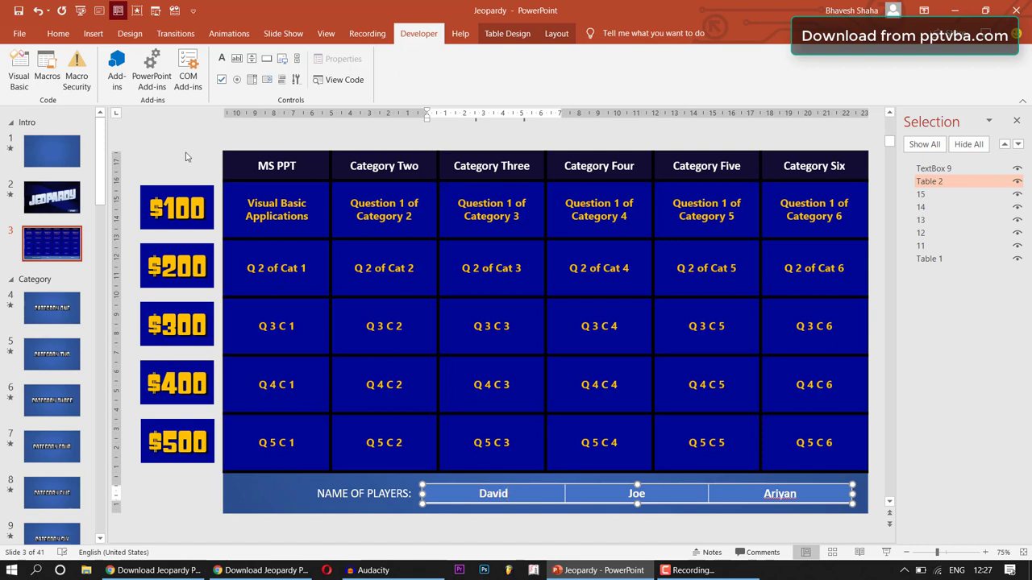
click(186, 157)
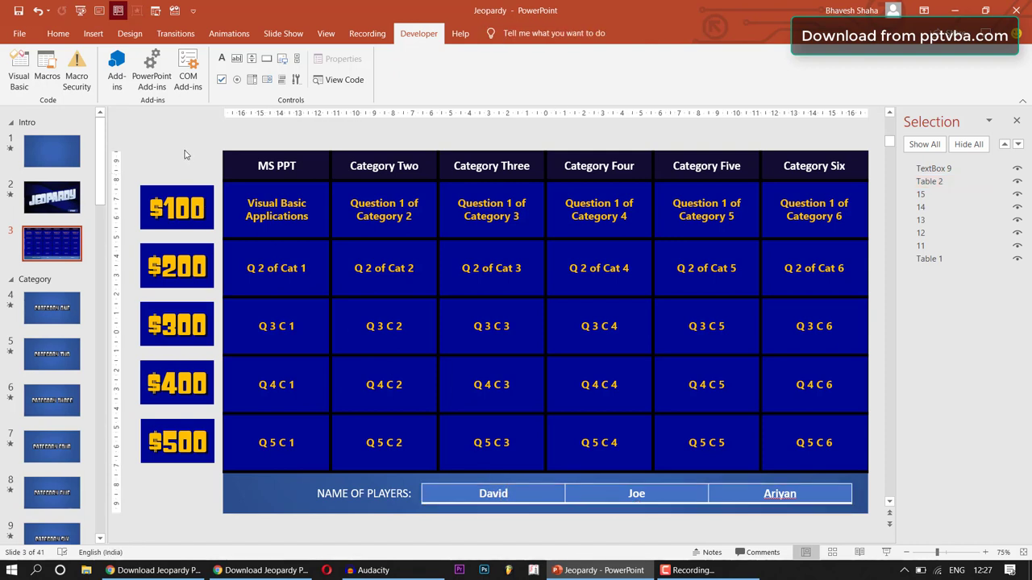
Play the game from slide 1, award the first player 200 points on the MS PPT $200 question, and return to the board.
click(51, 152)
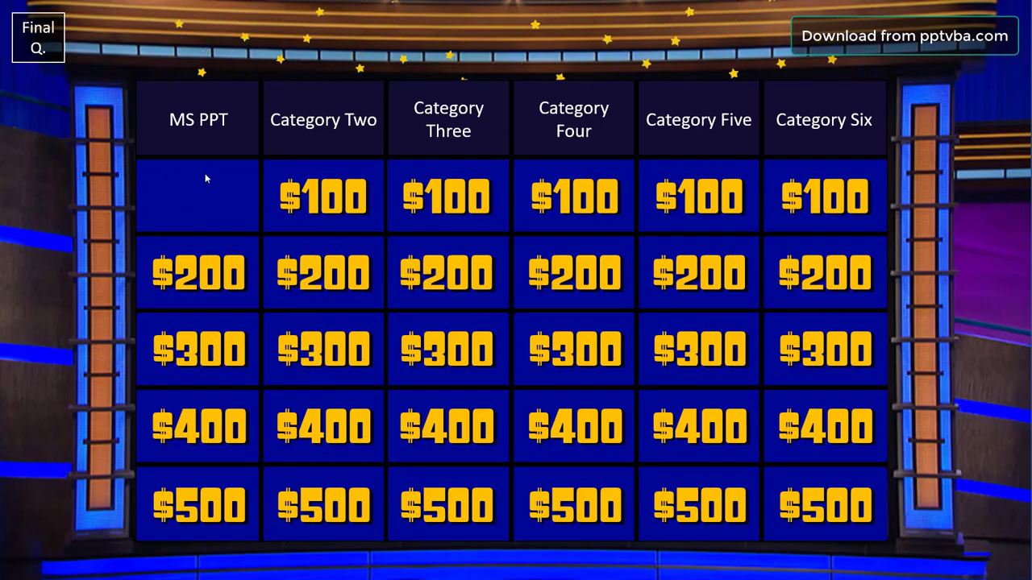
click(201, 255)
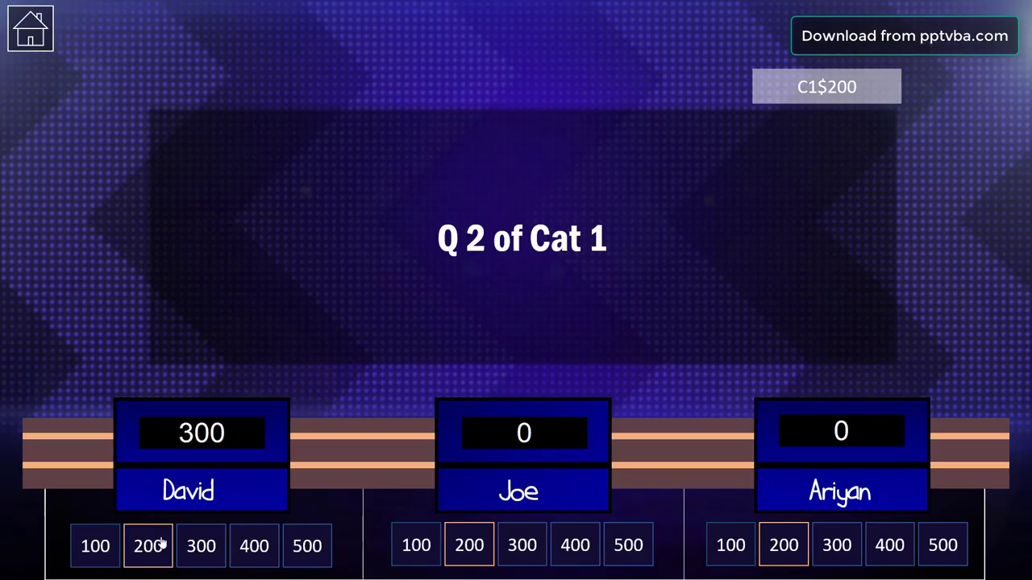
click(33, 24)
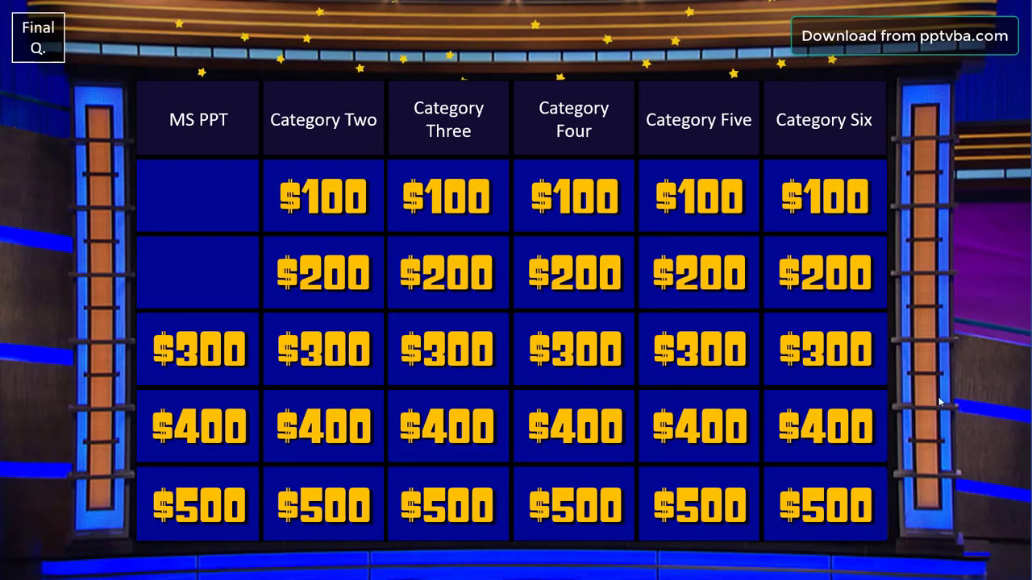
Open the final question, trigger the first player's celebration effect, and end the slideshow.
click(34, 50)
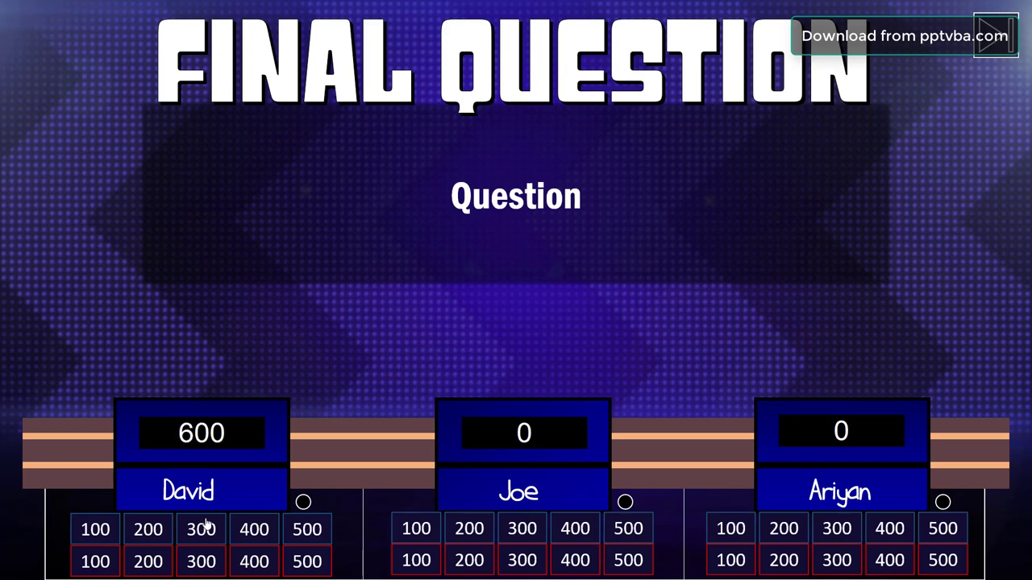
click(303, 502)
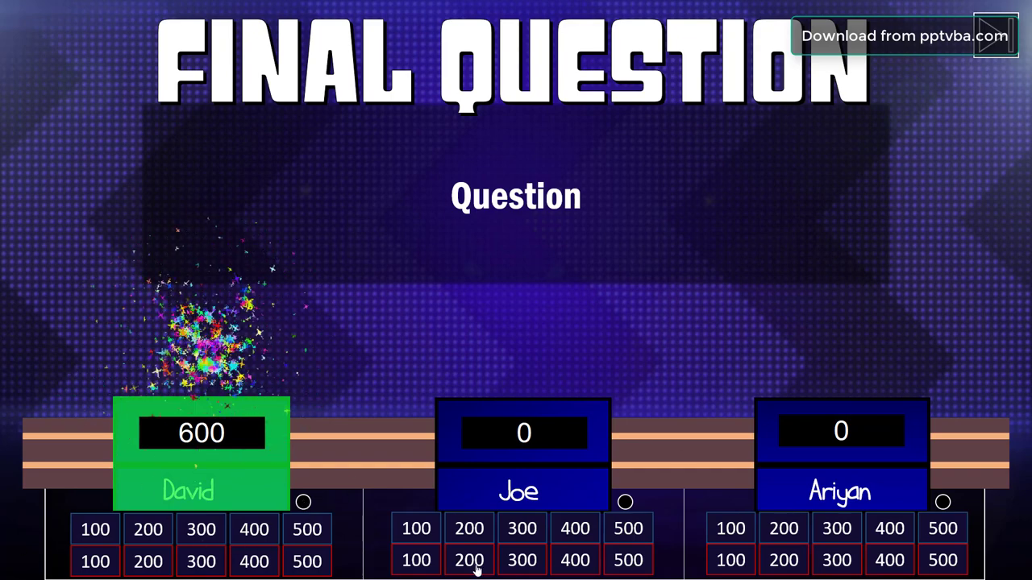
key(Escape)
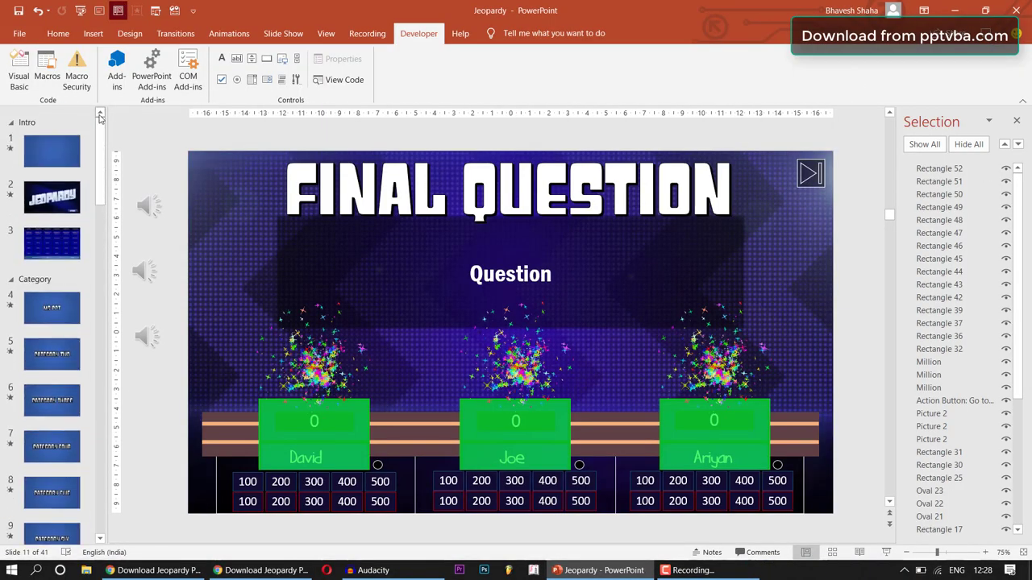
Switch to the browser and examine the Jeopardy template page's title, preview images and list of classroom uses.
click(262, 570)
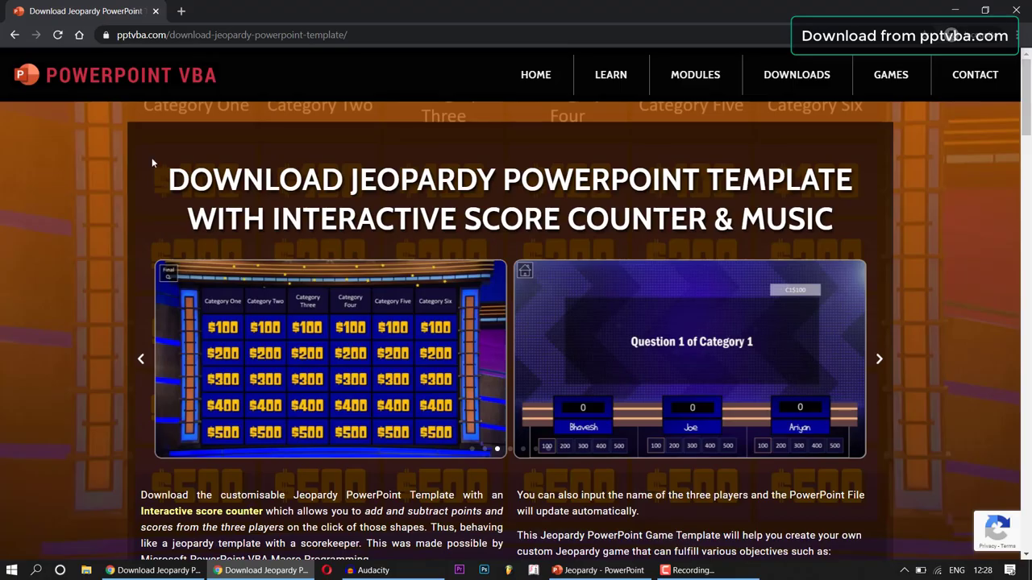
drag(151, 162, 337, 203)
scroll(228, 262, down, 3)
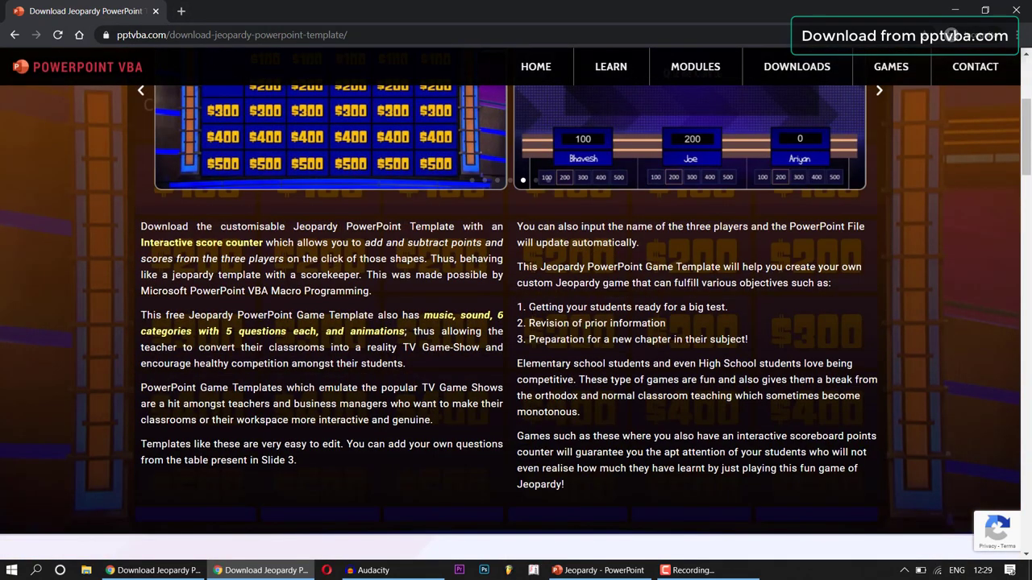
drag(528, 307, 647, 339)
scroll(378, 383, up, 3)
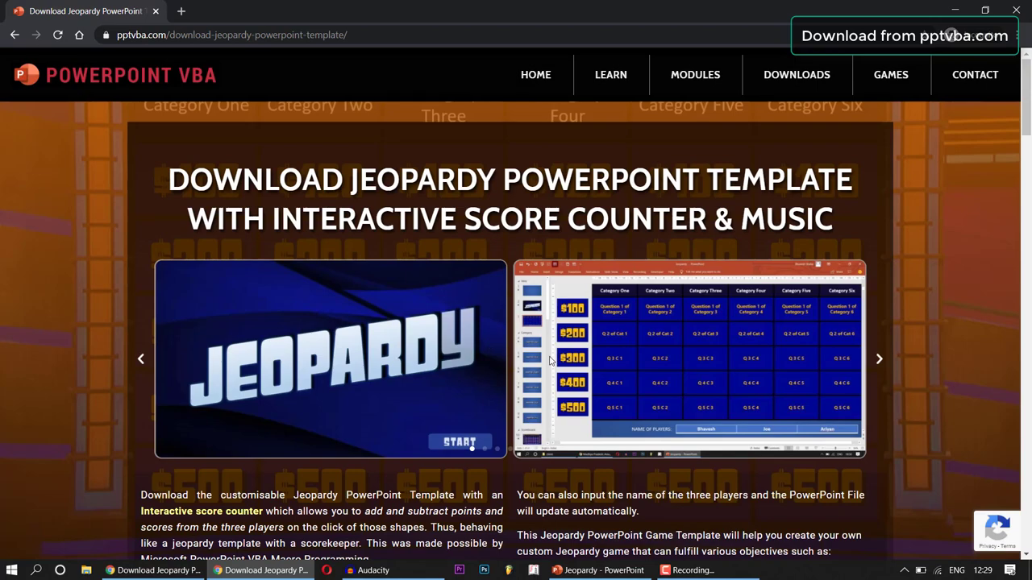
scroll(368, 291, down, 2)
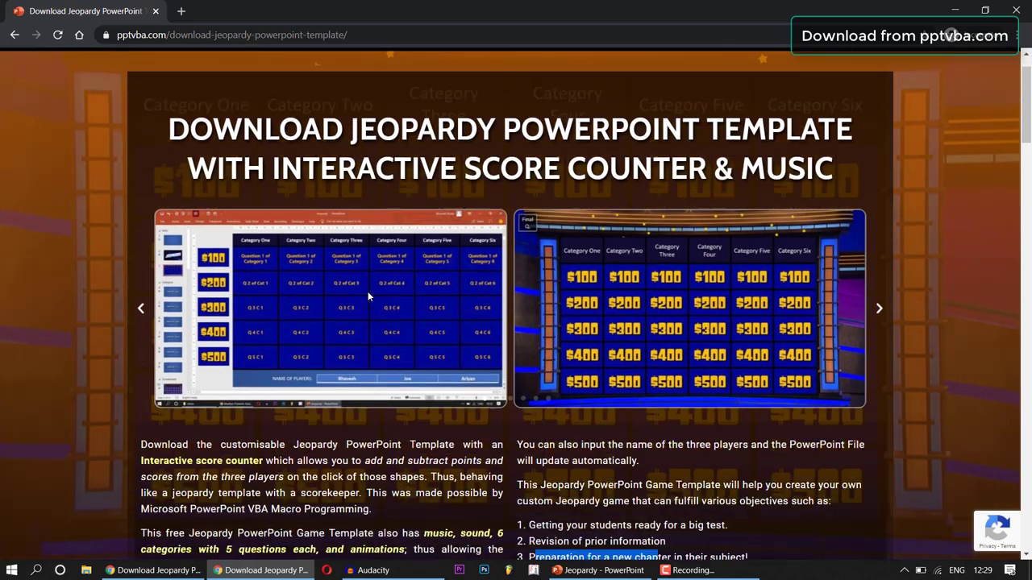
scroll(554, 318, up, 1)
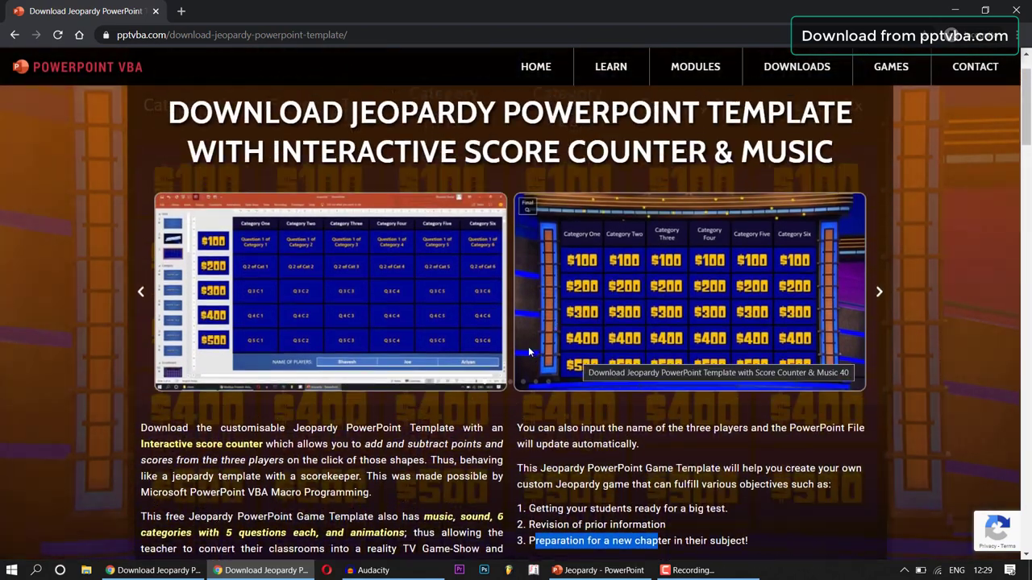
click(877, 293)
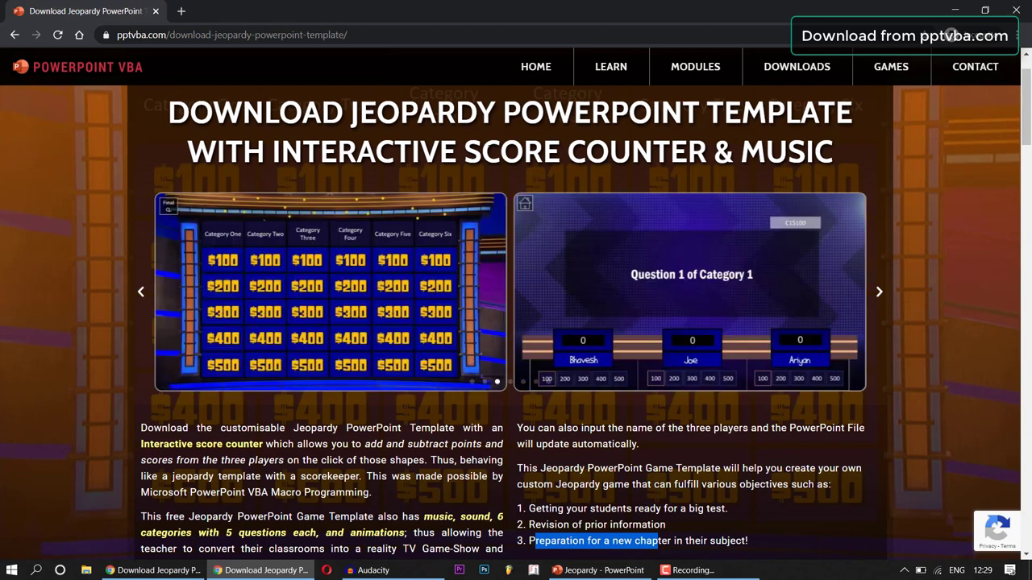
drag(540, 155, 354, 113)
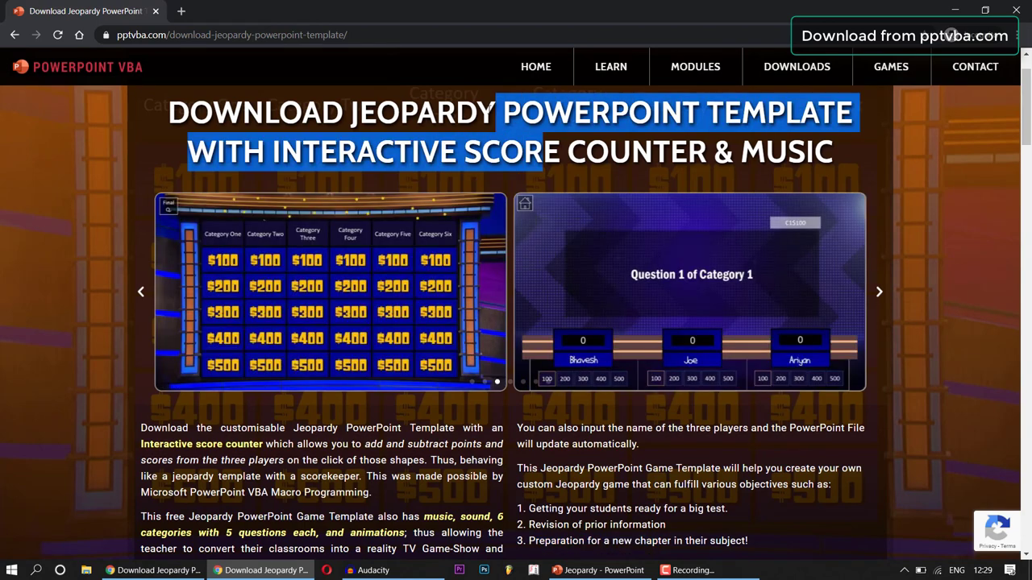
Review the Jeopardy template's version comparison and its purchase form.
click(447, 339)
scroll(433, 275, down, 2)
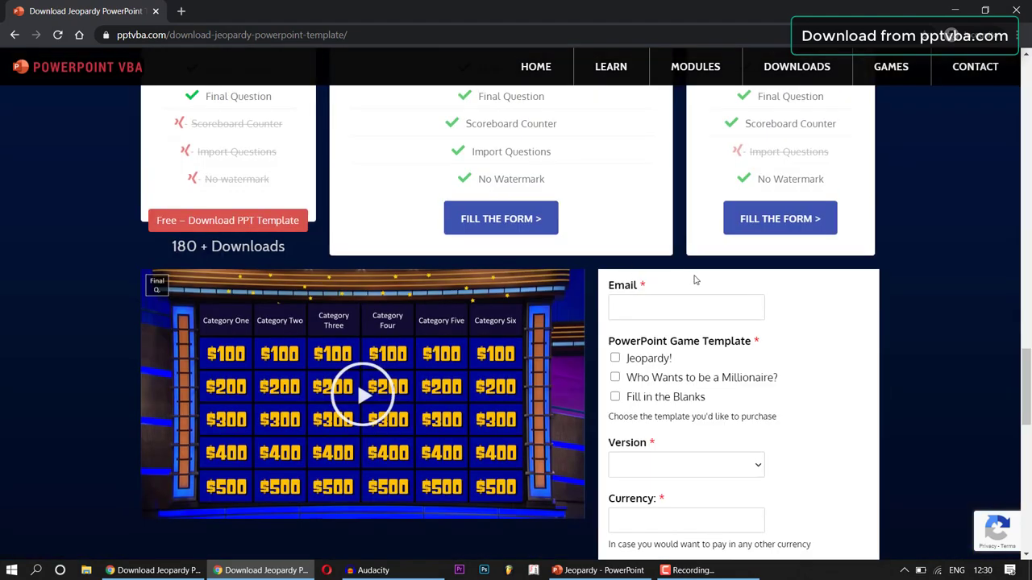
click(714, 298)
scroll(713, 295, down, 10)
Open the Who Wants to Be a Millionaire template page and examine its feature descriptions and preview images.
mouse_move(909, 70)
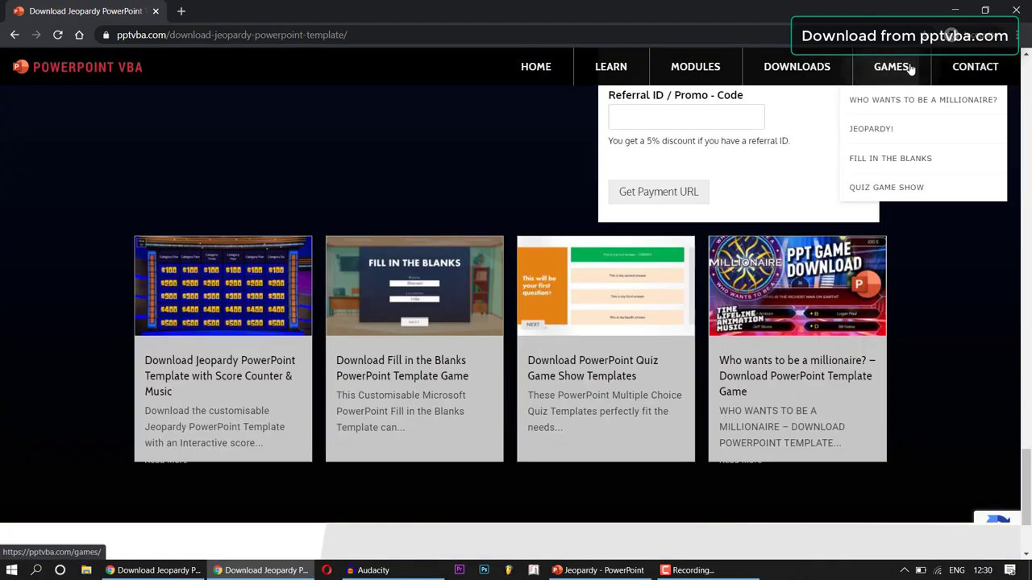
click(897, 99)
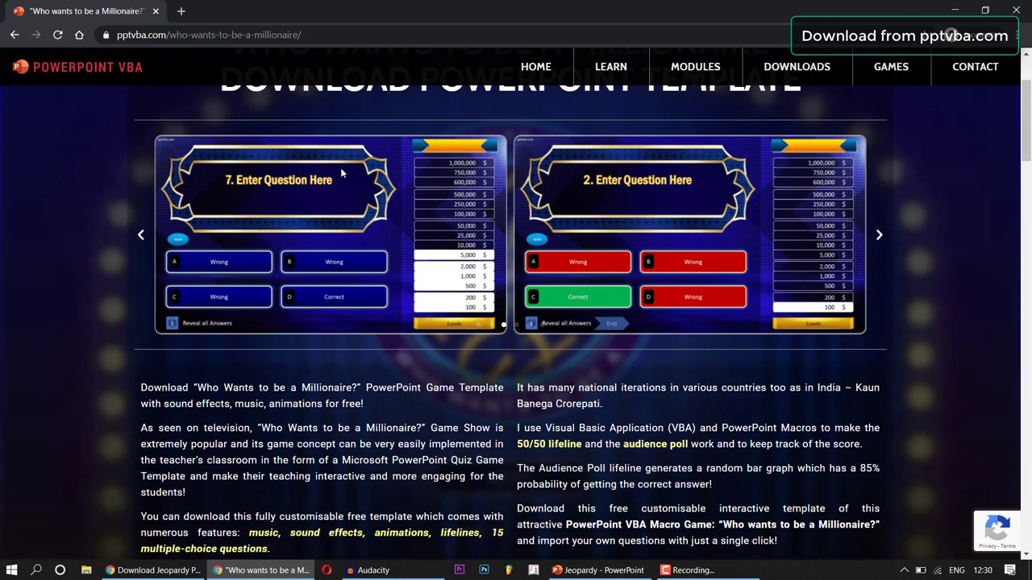
scroll(342, 169, down, 5)
scroll(341, 169, down, 6)
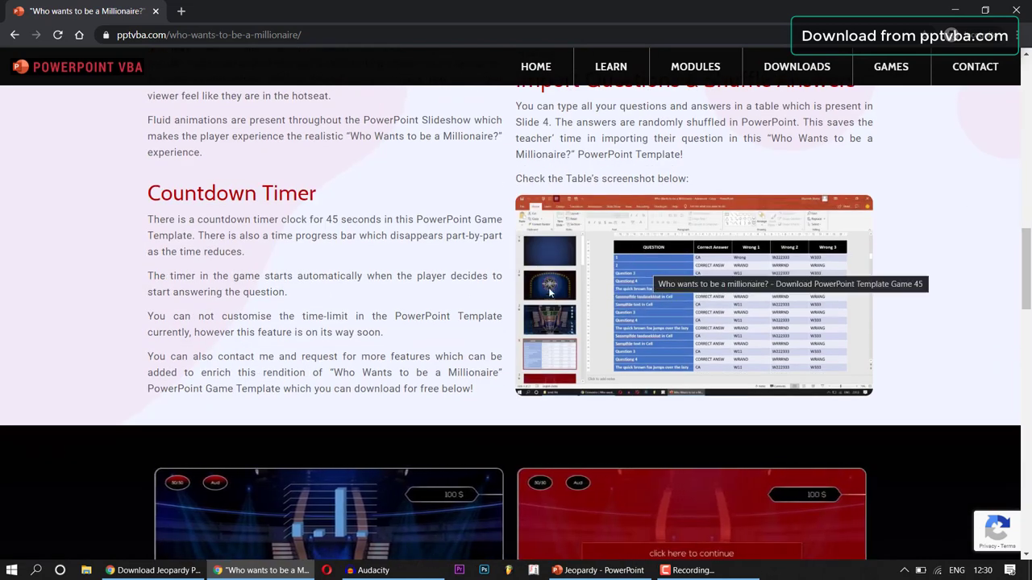
scroll(484, 298, down, 3)
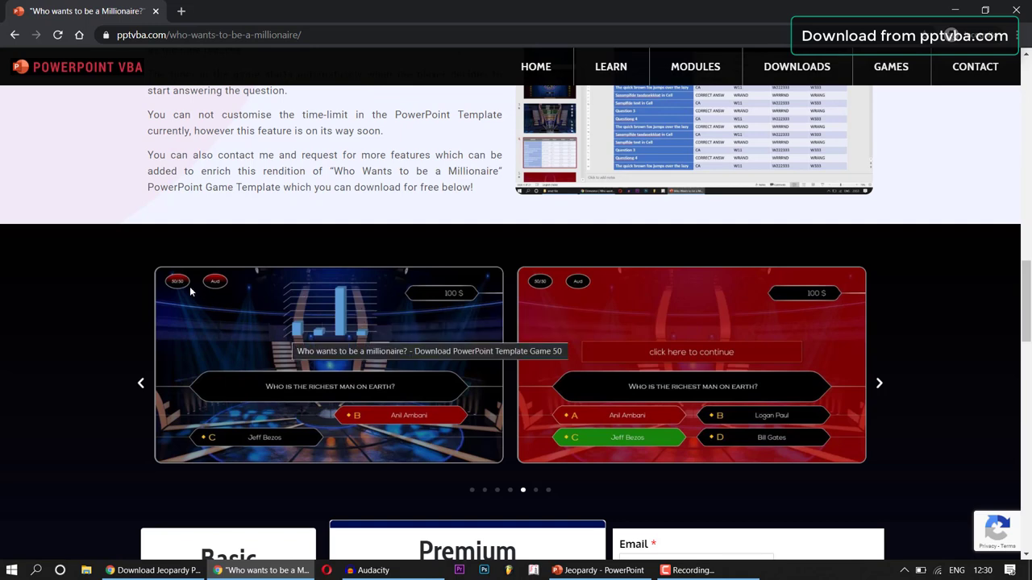
scroll(1002, 310, down, 2)
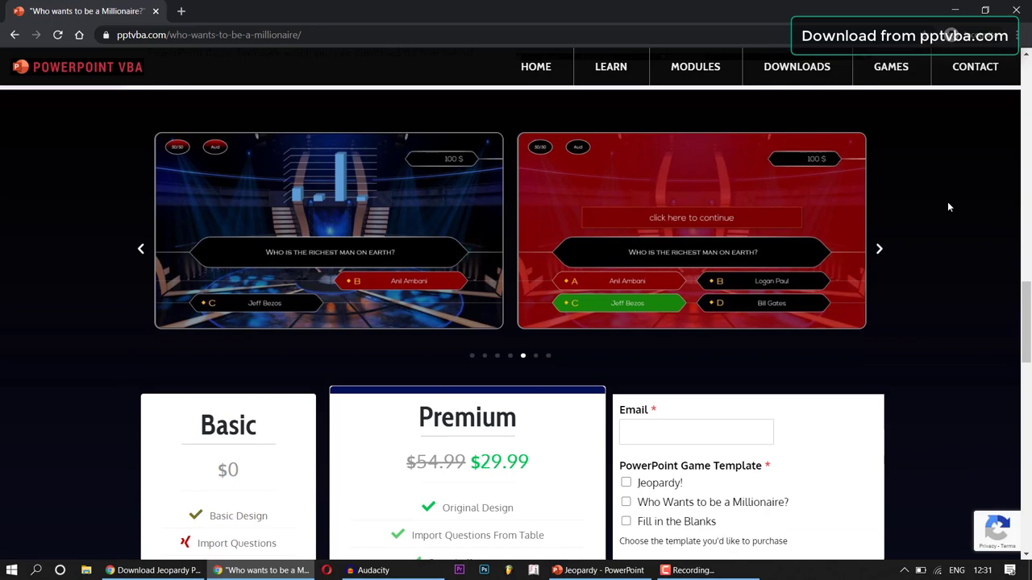
Review the Millionaire template's Basic and Premium versions and the related game templates at the end of the page.
scroll(948, 207, down, 4)
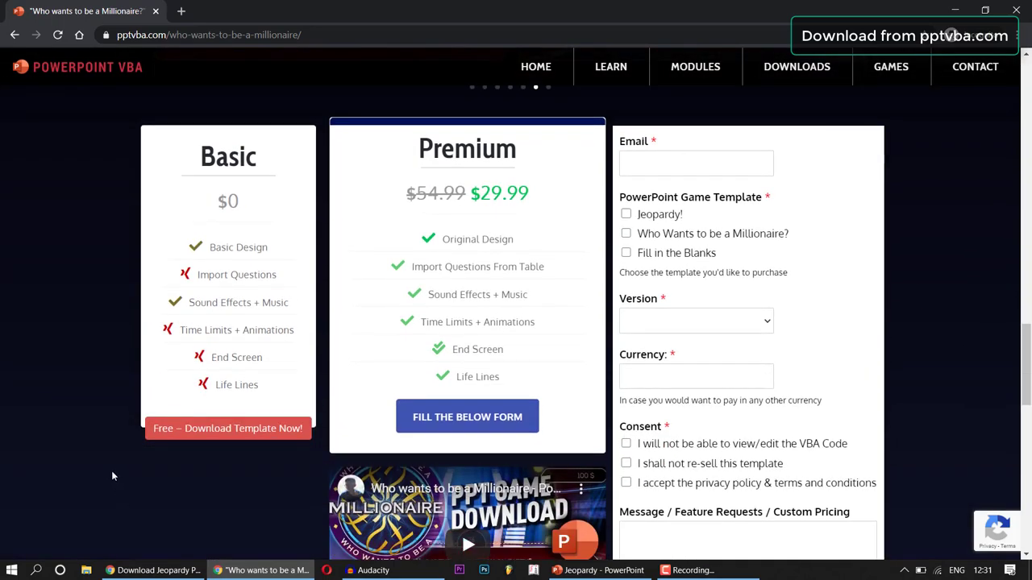
scroll(112, 476, down, 5)
scroll(112, 477, down, 5)
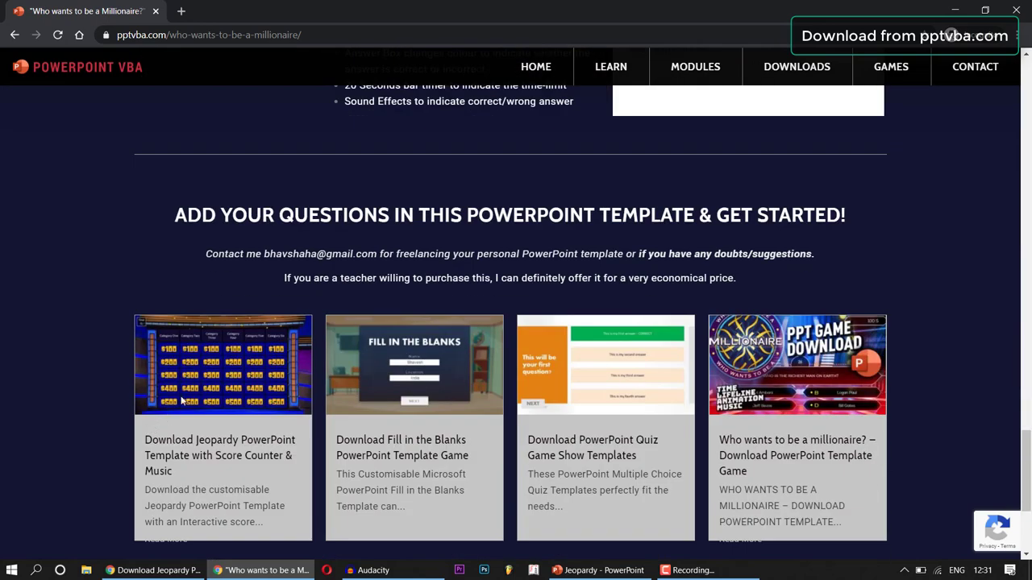
drag(174, 215, 804, 215)
click(804, 215)
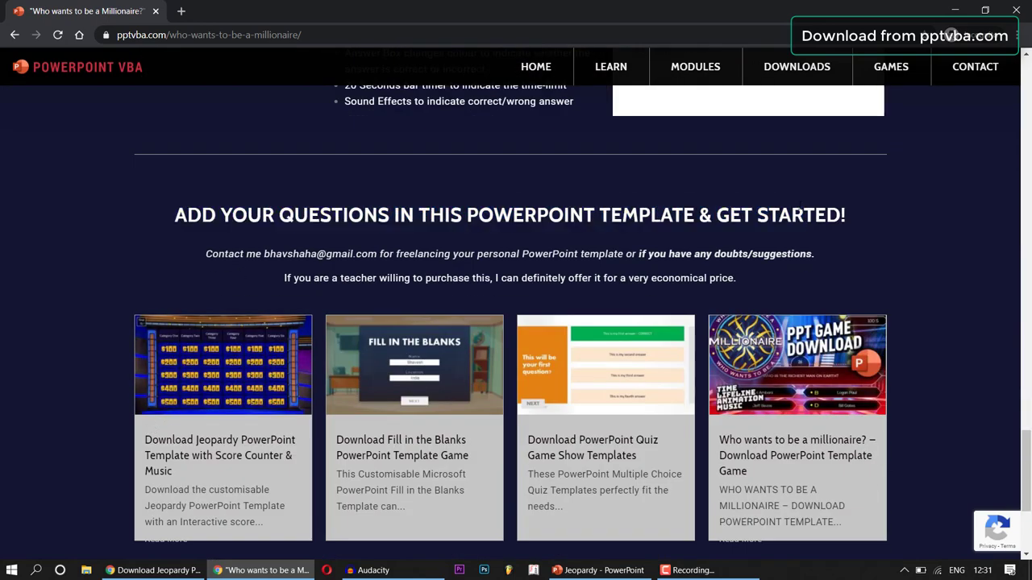